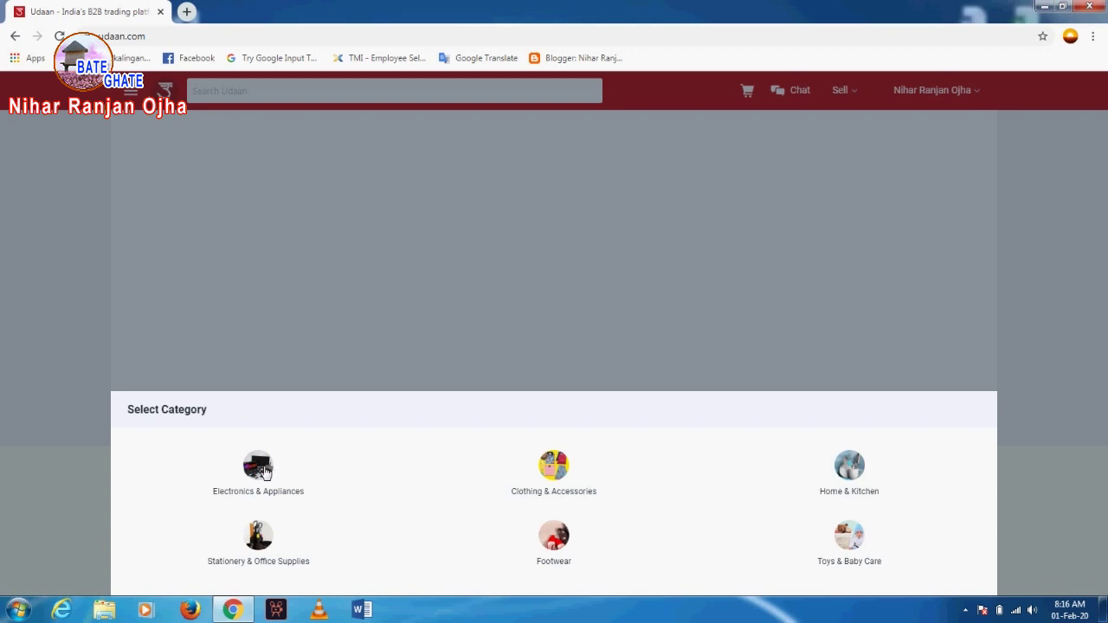
# Choose the Electronics & Appliances category and look through its home page banners and offers.
pyautogui.click(264, 470)
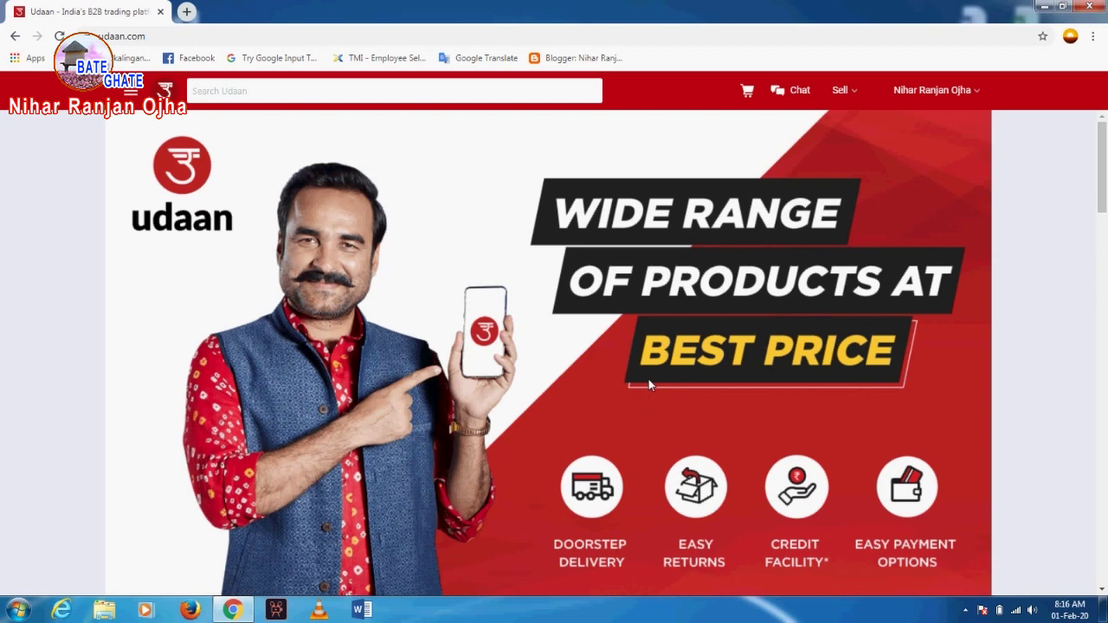
pyautogui.scroll(-3, 651, 384)
pyautogui.scroll(-5, 650, 384)
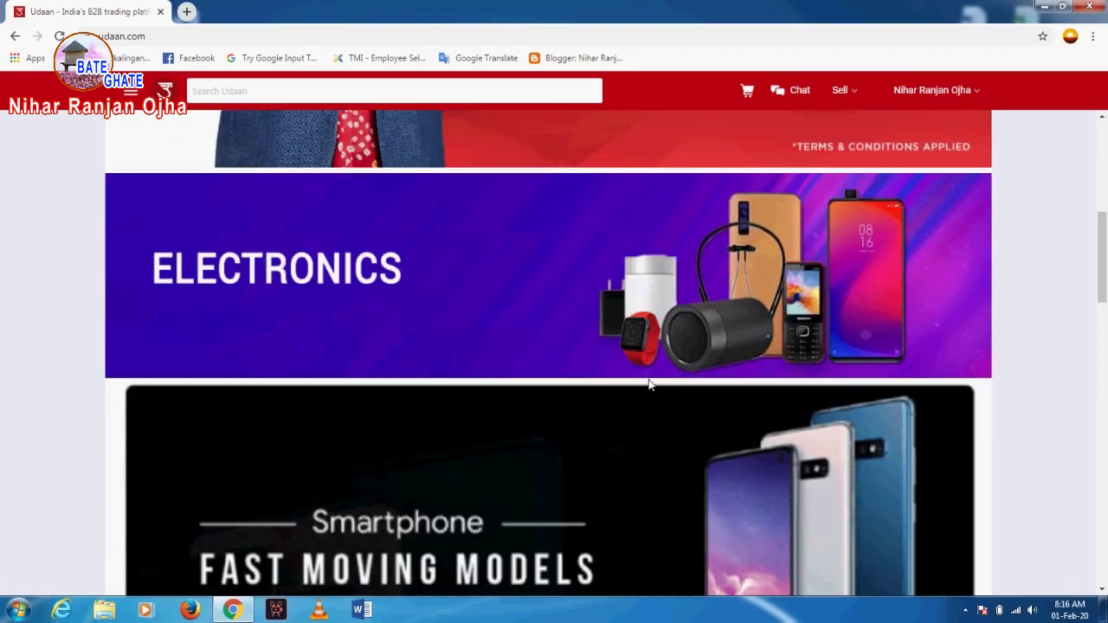
pyautogui.scroll(-2, 653, 386)
pyautogui.scroll(-2, 654, 386)
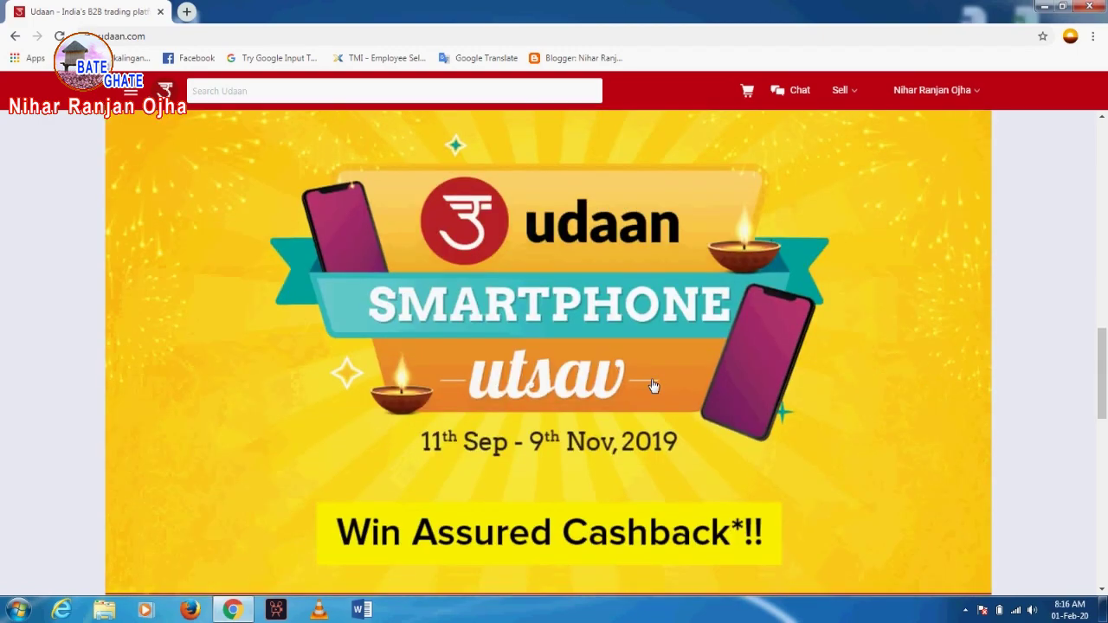
pyautogui.scroll(-1, 654, 386)
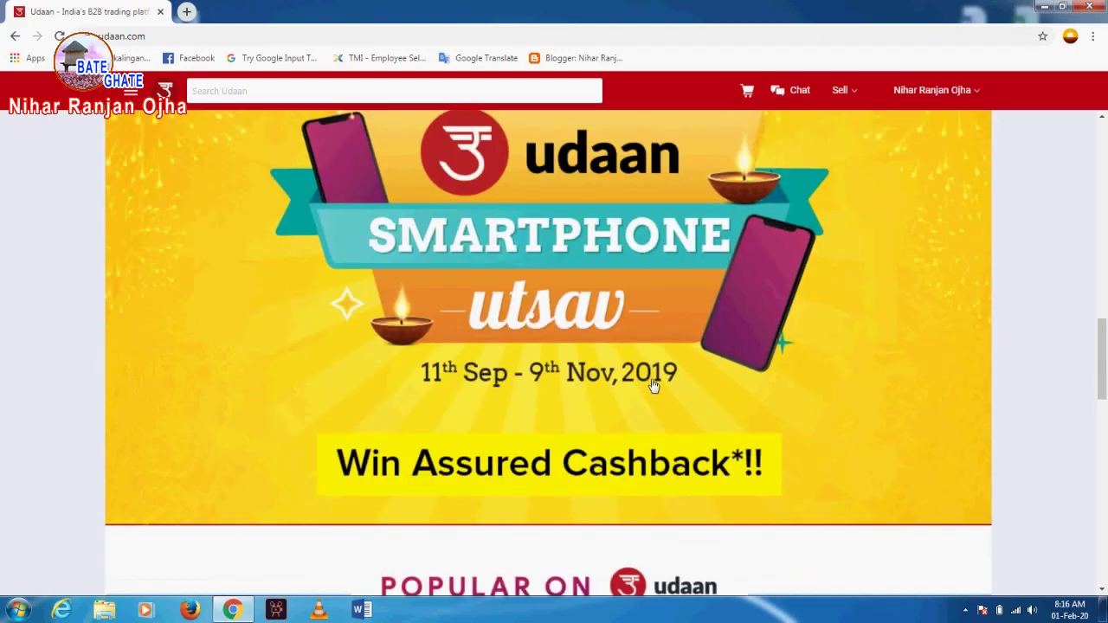
pyautogui.scroll(-8, 654, 386)
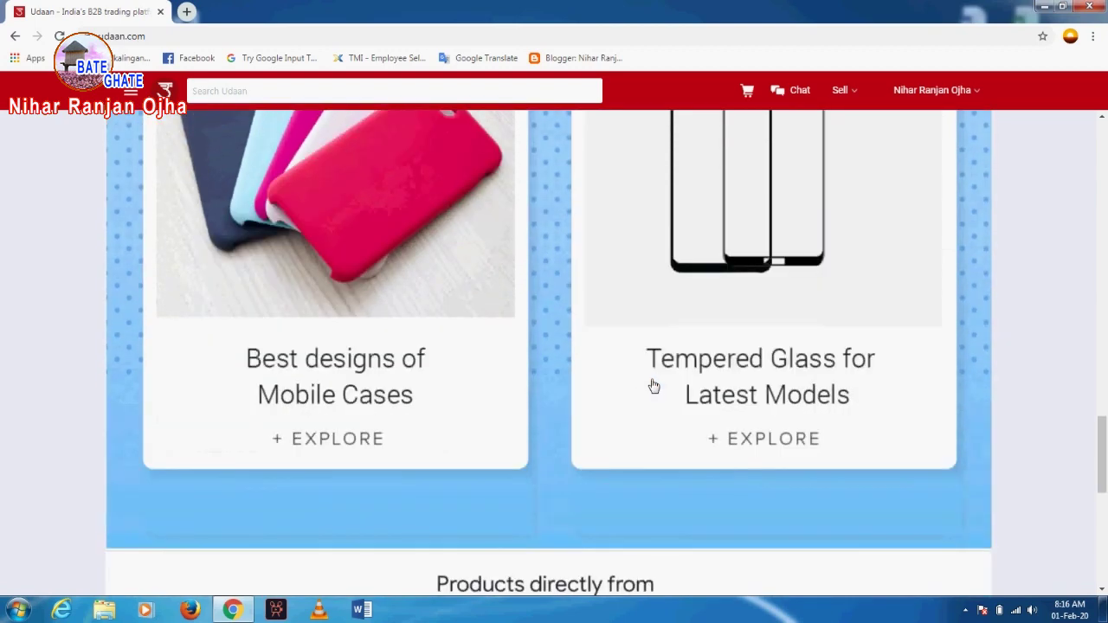
# Search Udaan for "head" and pick the suggestion In the Ear Headphone.
pyautogui.click(312, 93)
pyautogui.write('head')
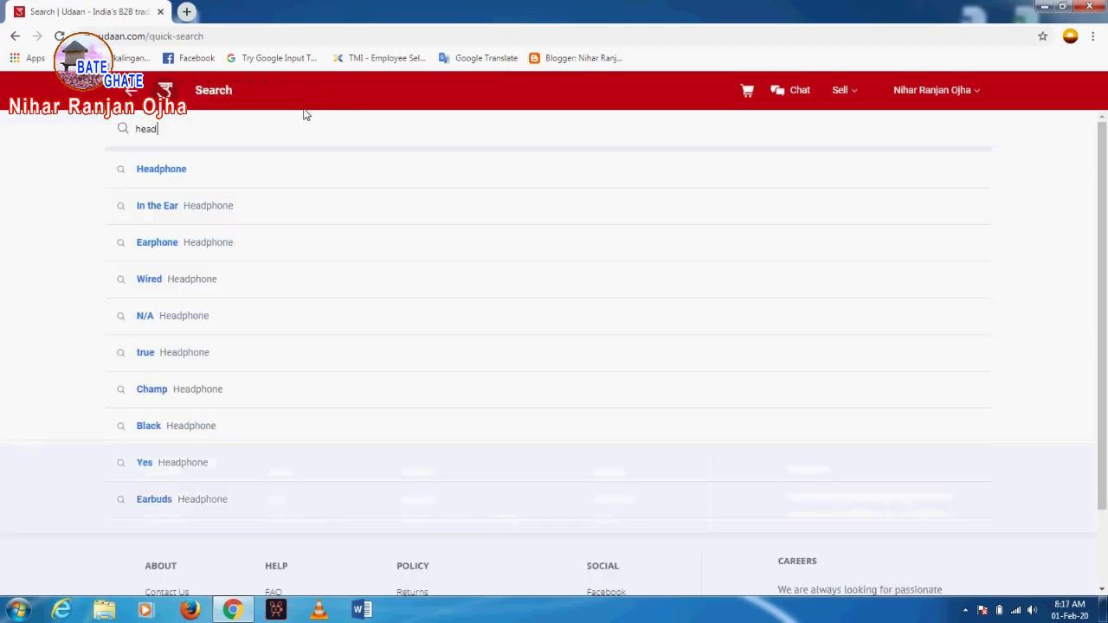
pyautogui.click(191, 209)
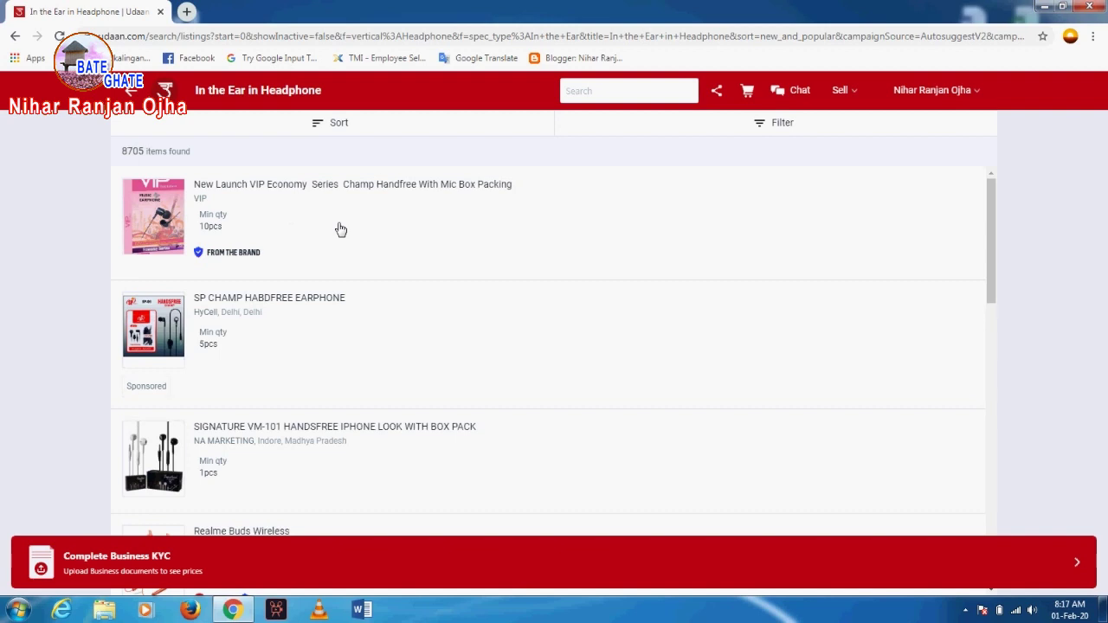
# Look through the in-ear headphone listings and open the New Launch VIP Economy Series Champ Handfree product.
pyautogui.scroll(-2, 340, 229)
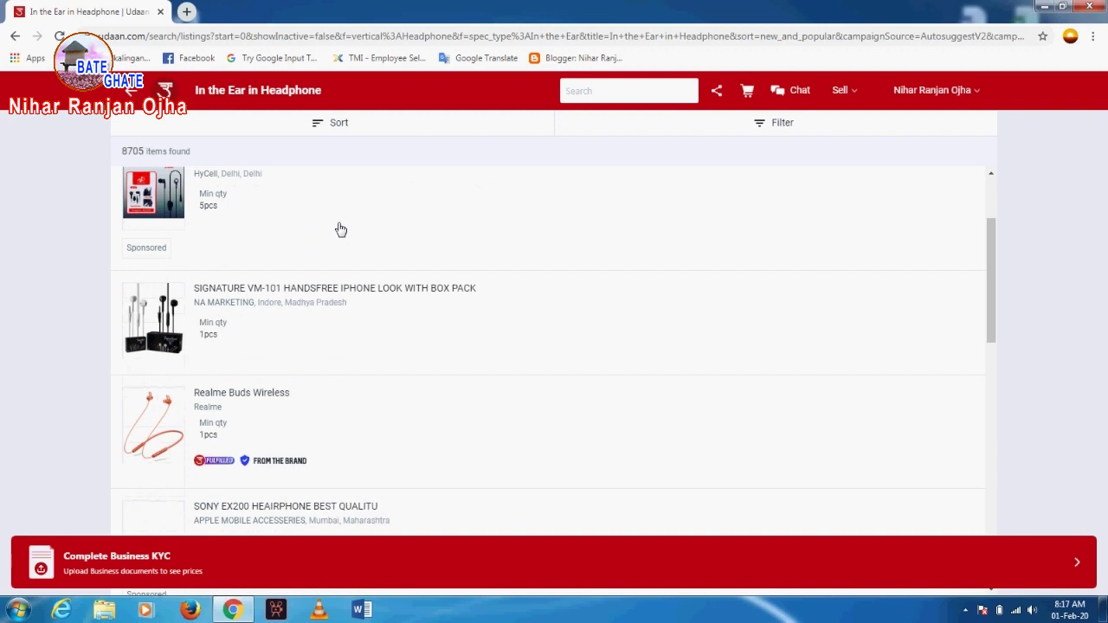
pyautogui.scroll(-1, 340, 229)
pyautogui.scroll(-1, 340, 229)
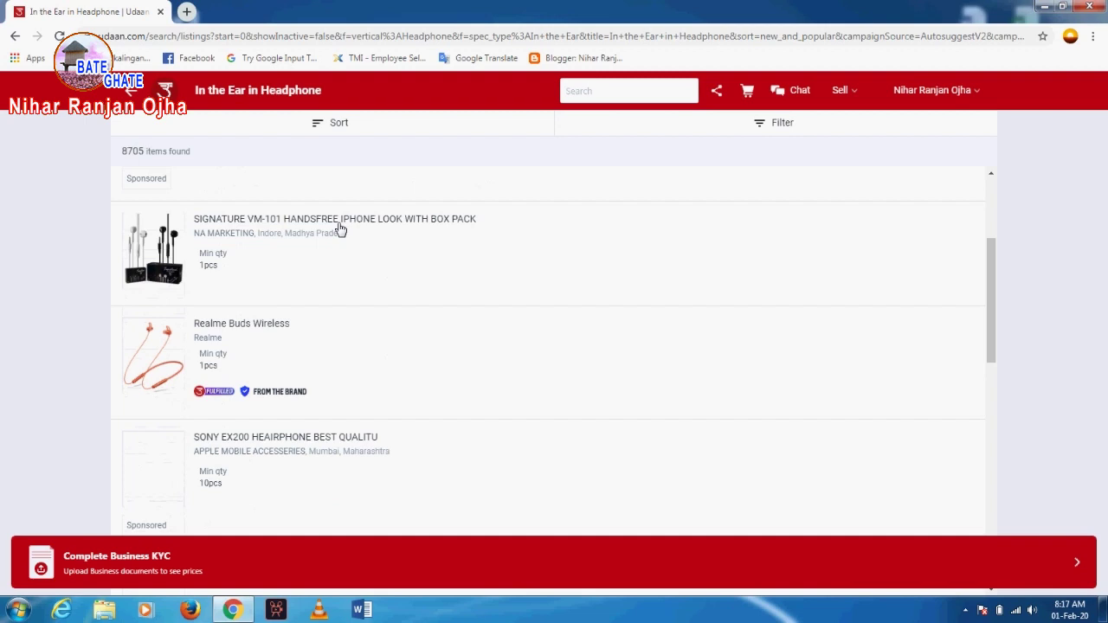
pyautogui.scroll(3, 341, 229)
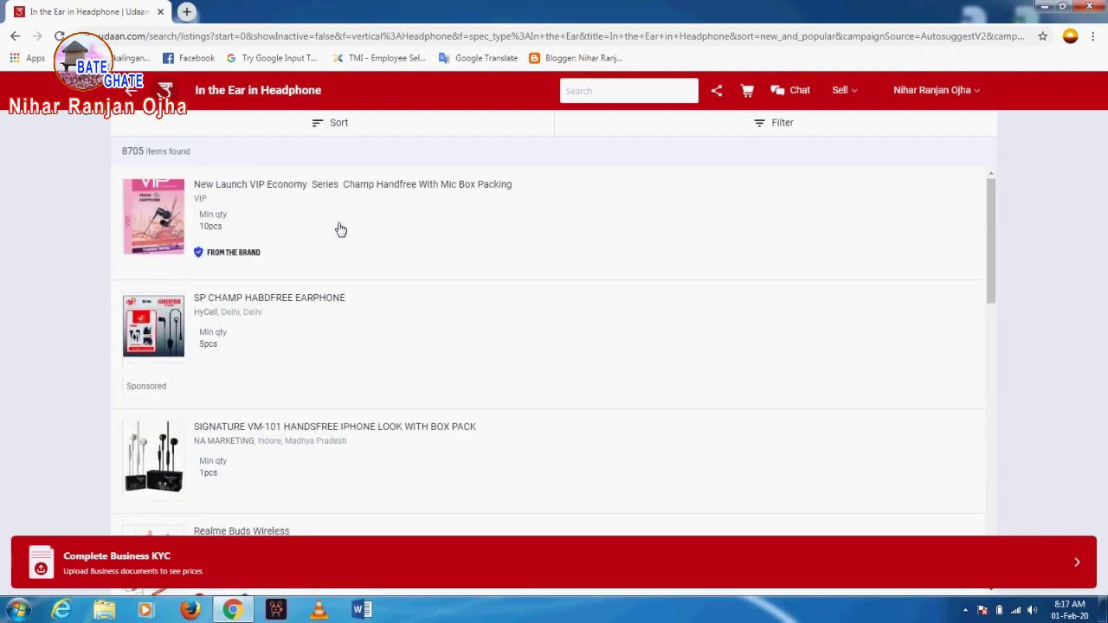
pyautogui.click(288, 188)
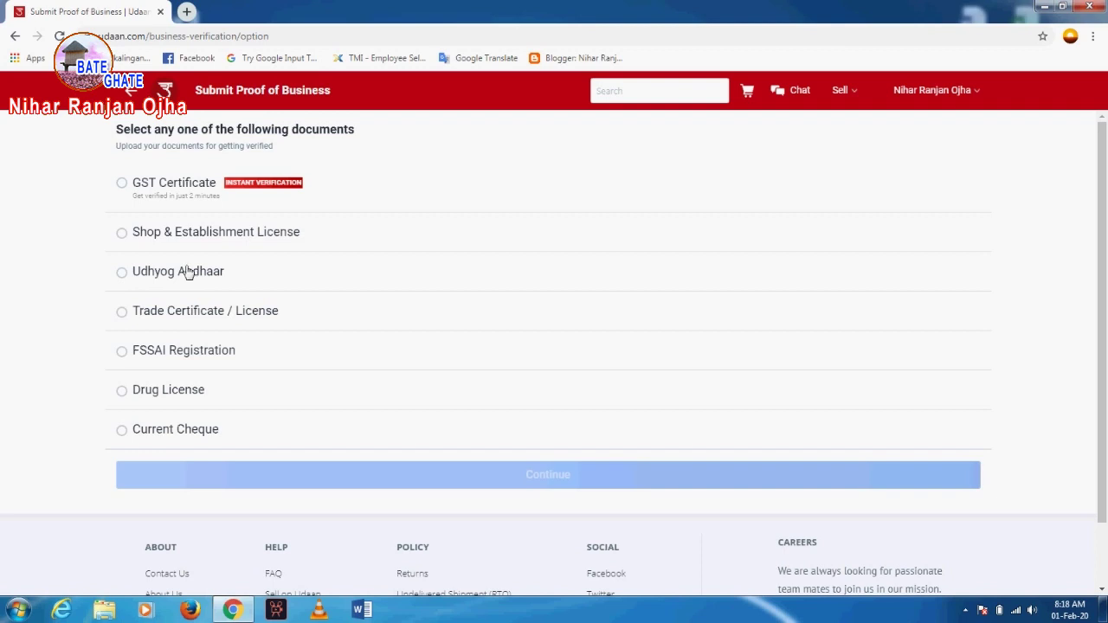
# Select Udhyog Aadhaar as the proof of business and upload its document.
pyautogui.click(124, 277)
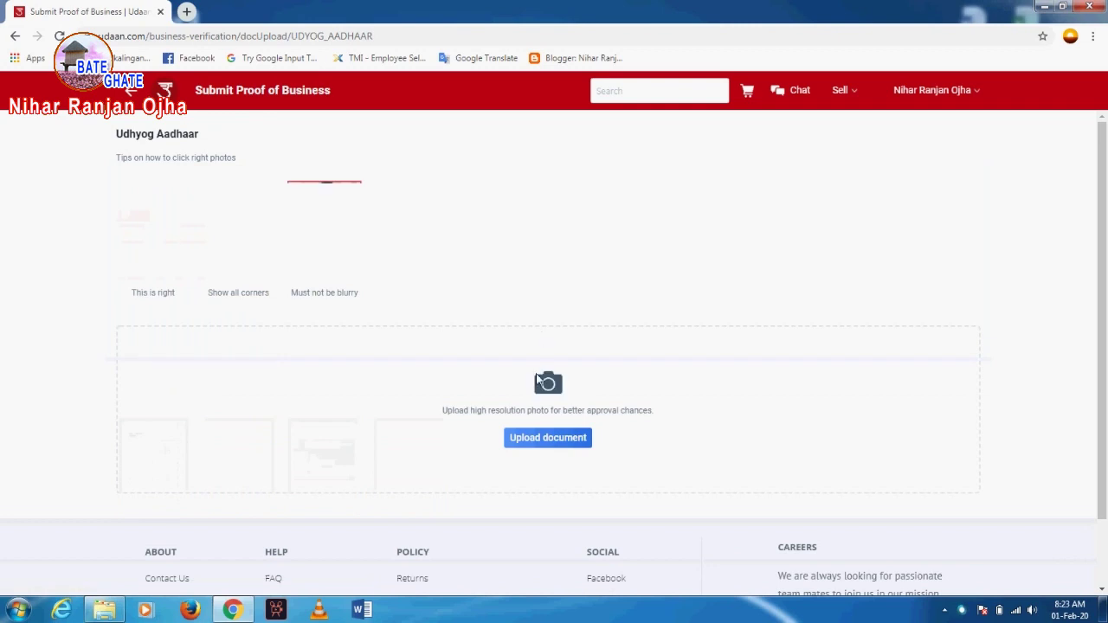
pyautogui.click(552, 440)
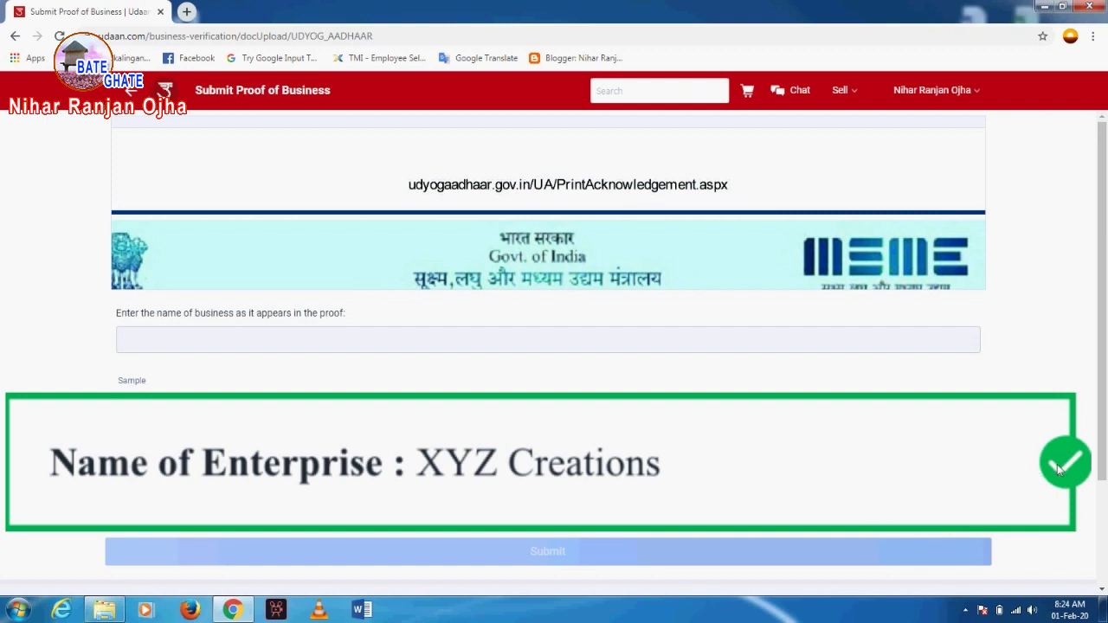
# Enter ODISHA STORE as the business name shown in the proof and submit the document.
pyautogui.scroll(-2, 1066, 467)
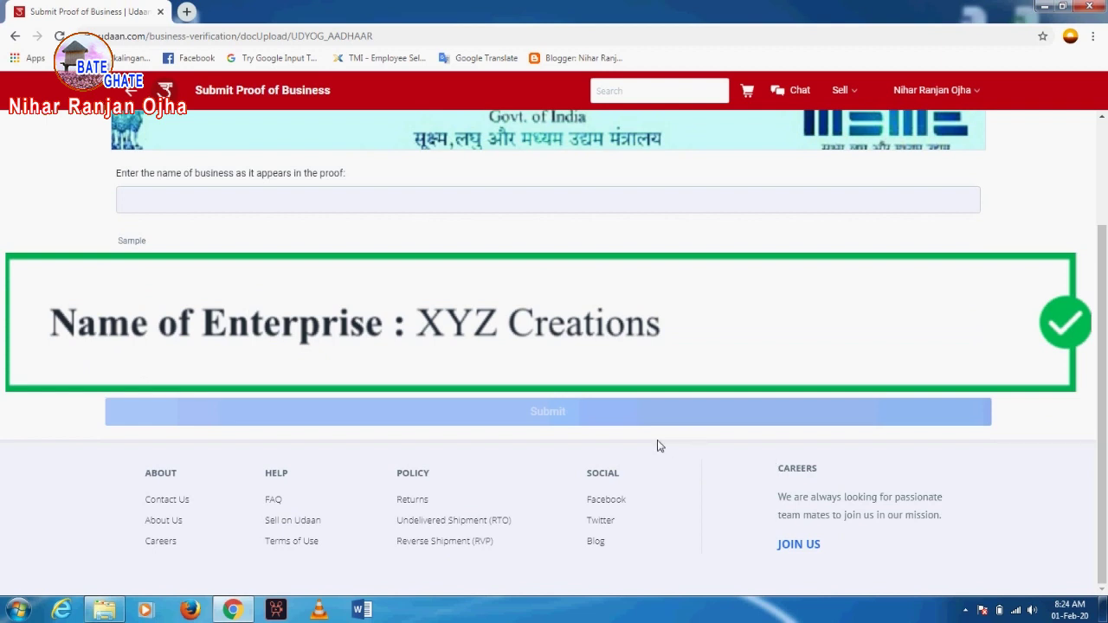
pyautogui.scroll(2, 657, 446)
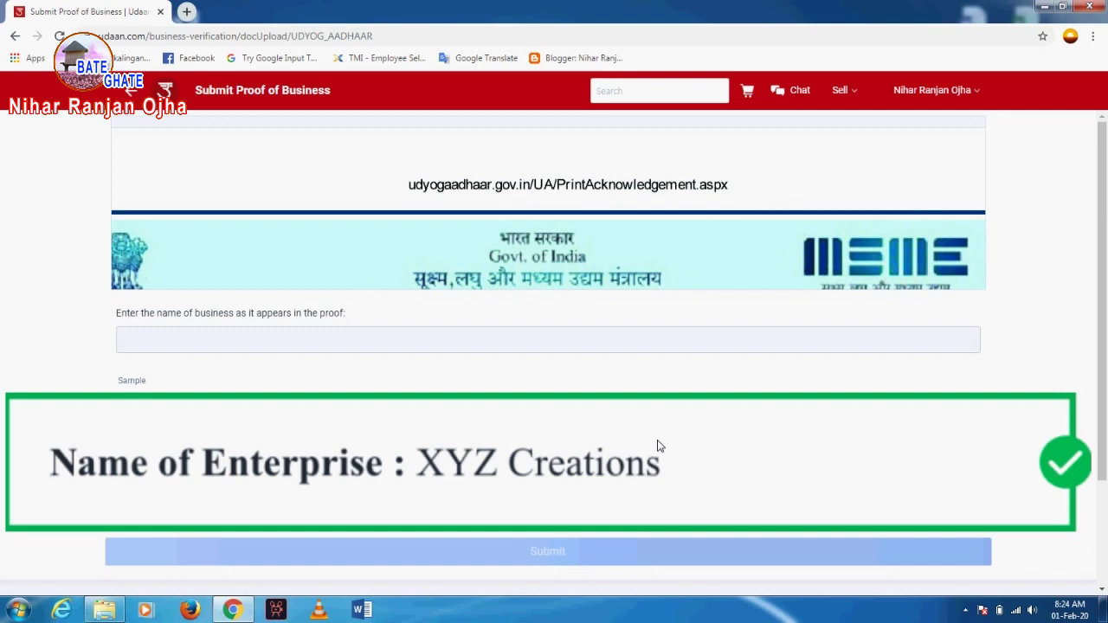
pyautogui.click(292, 342)
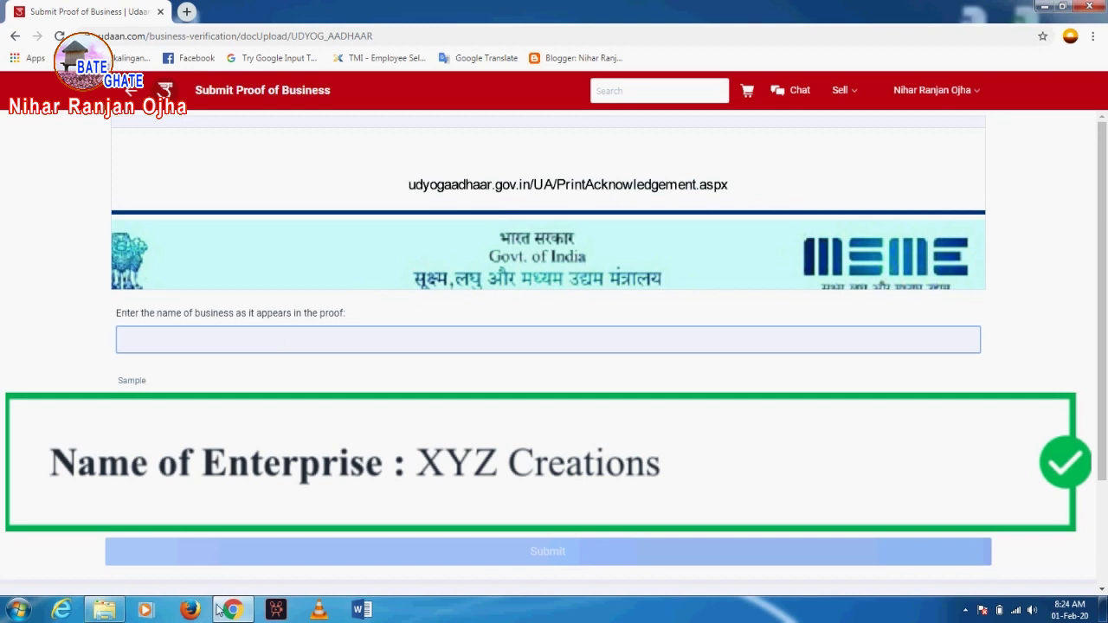
pyautogui.write('OPI')
pyautogui.write('SHA')
pyautogui.write(' STORE')
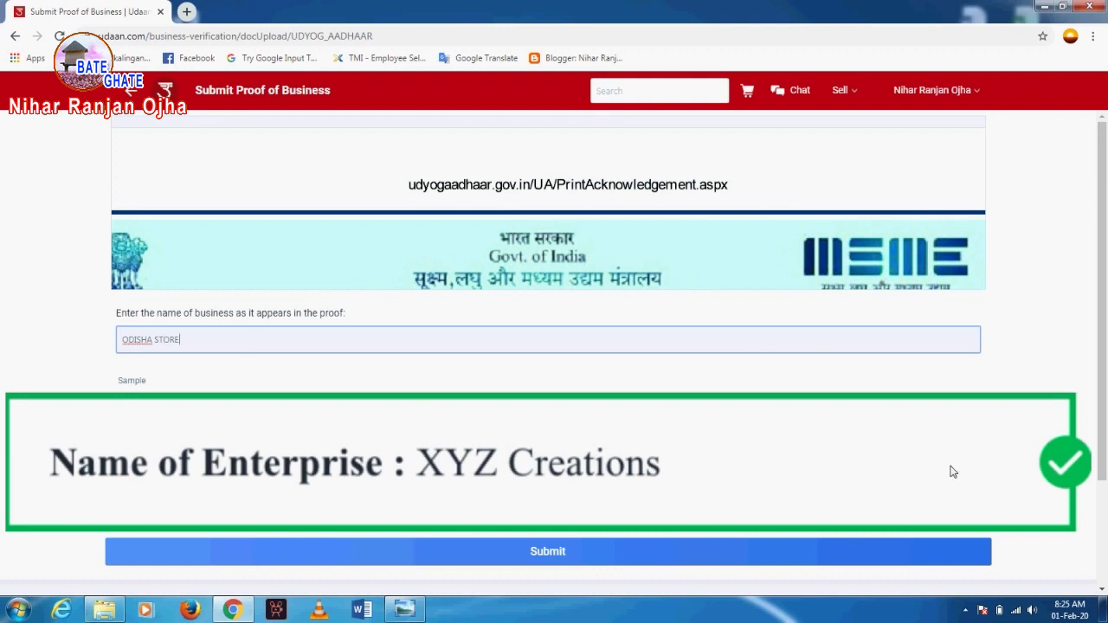
pyautogui.scroll(-2, 953, 470)
pyautogui.click(563, 421)
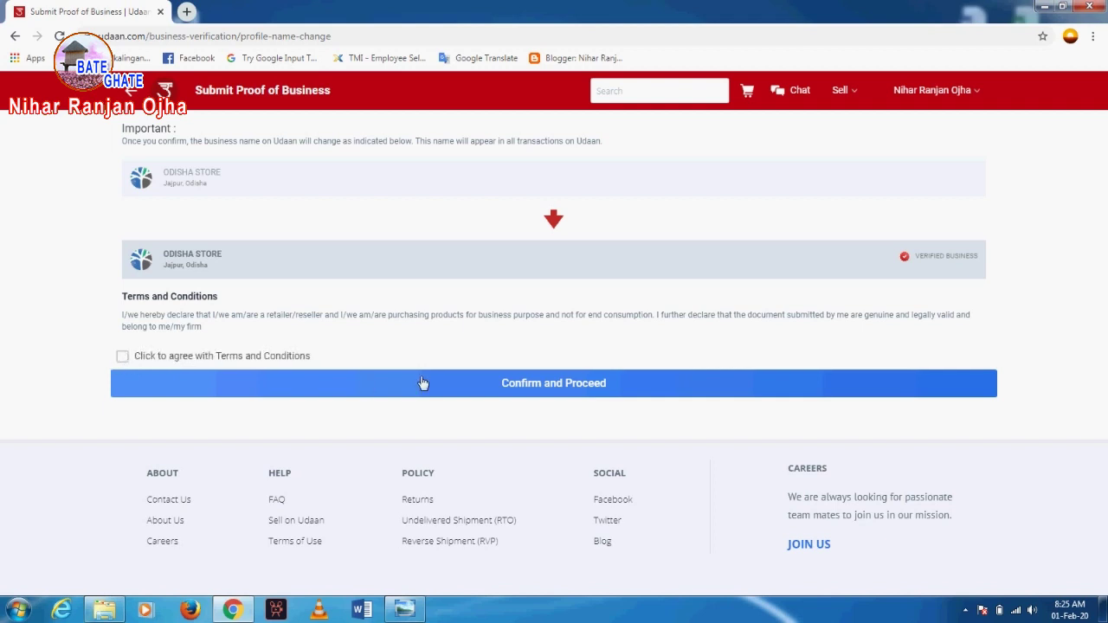
# Confirm the business name for verification, dismiss the acknowledgement message and open Your Profile from the account page.
pyautogui.click(519, 392)
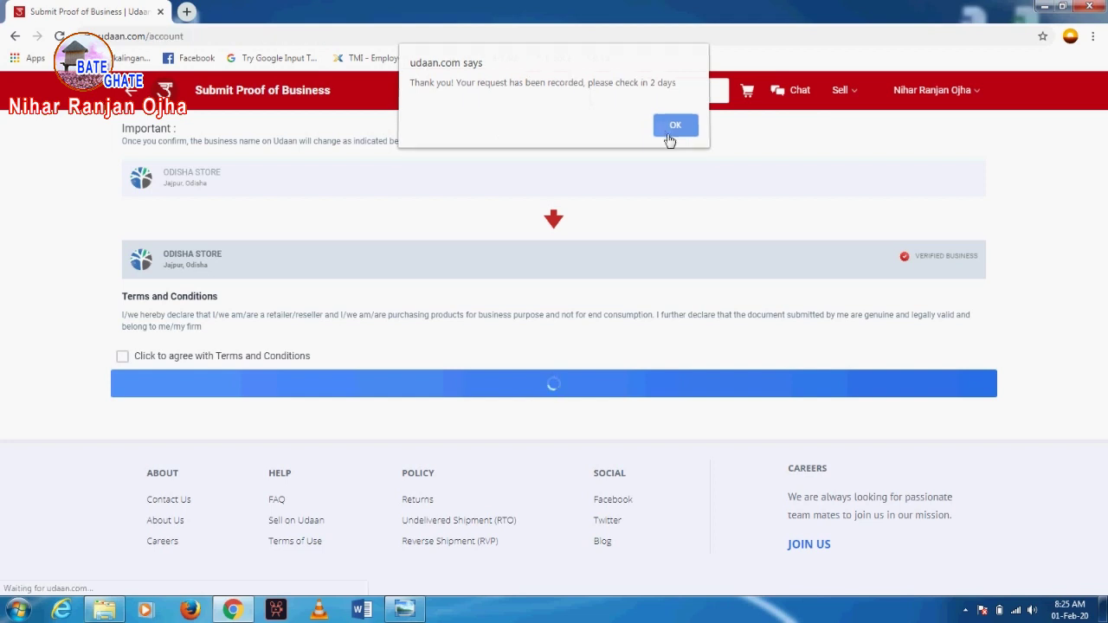
pyautogui.click(666, 137)
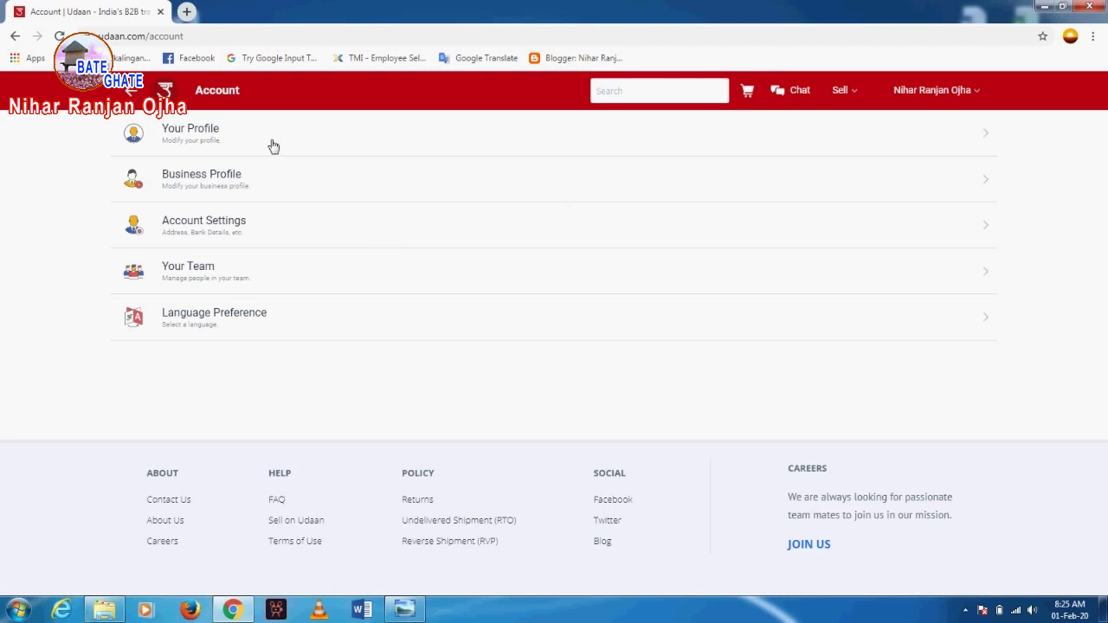
pyautogui.click(223, 146)
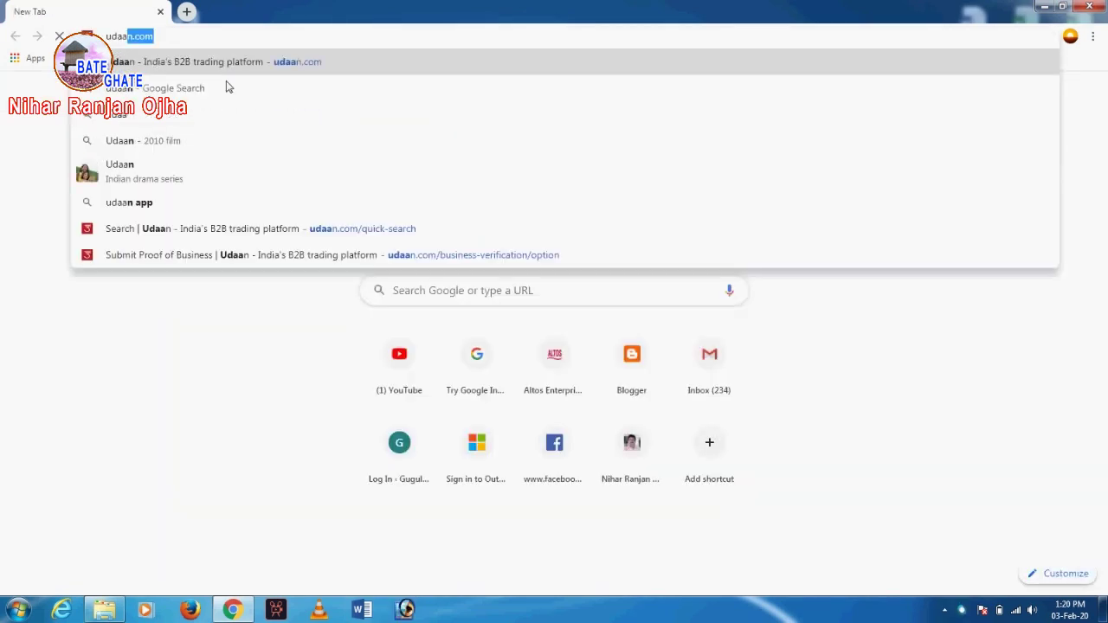
# Load udaan.com, close the category chooser and examine the brand stores, prices and best sellers under Electronics & Appliances.
pyautogui.press('Return')
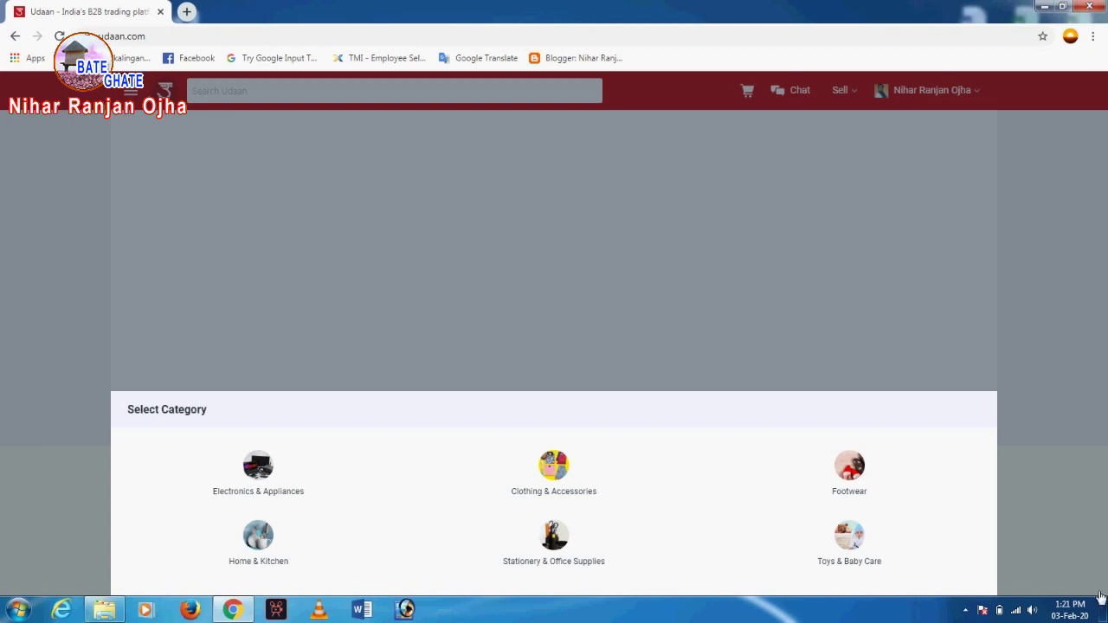
pyautogui.click(965, 347)
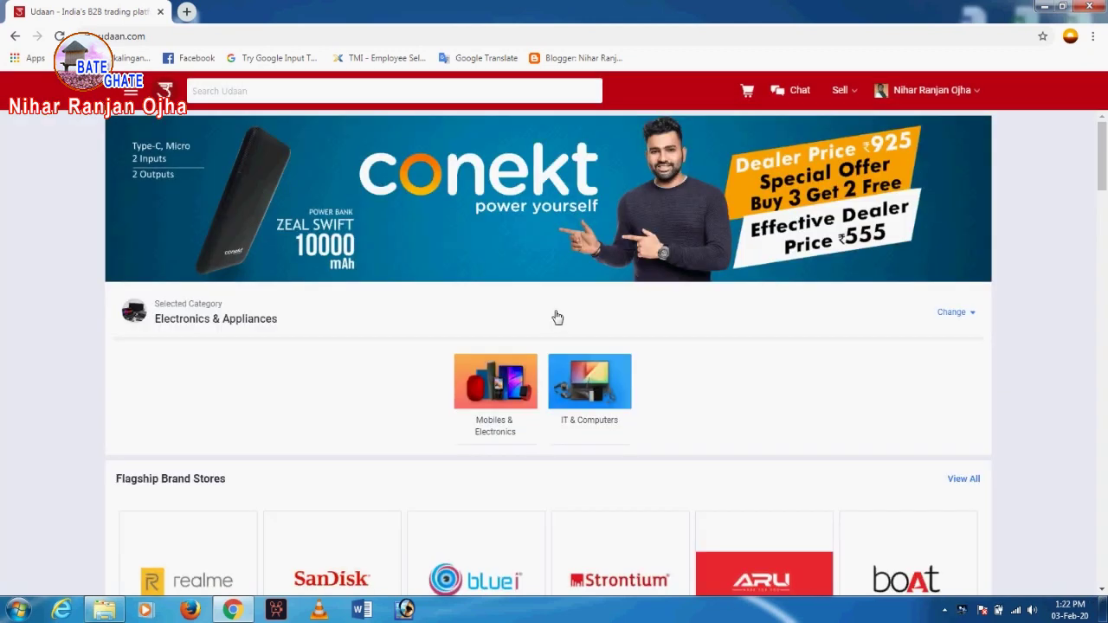
pyautogui.scroll(-1, 559, 316)
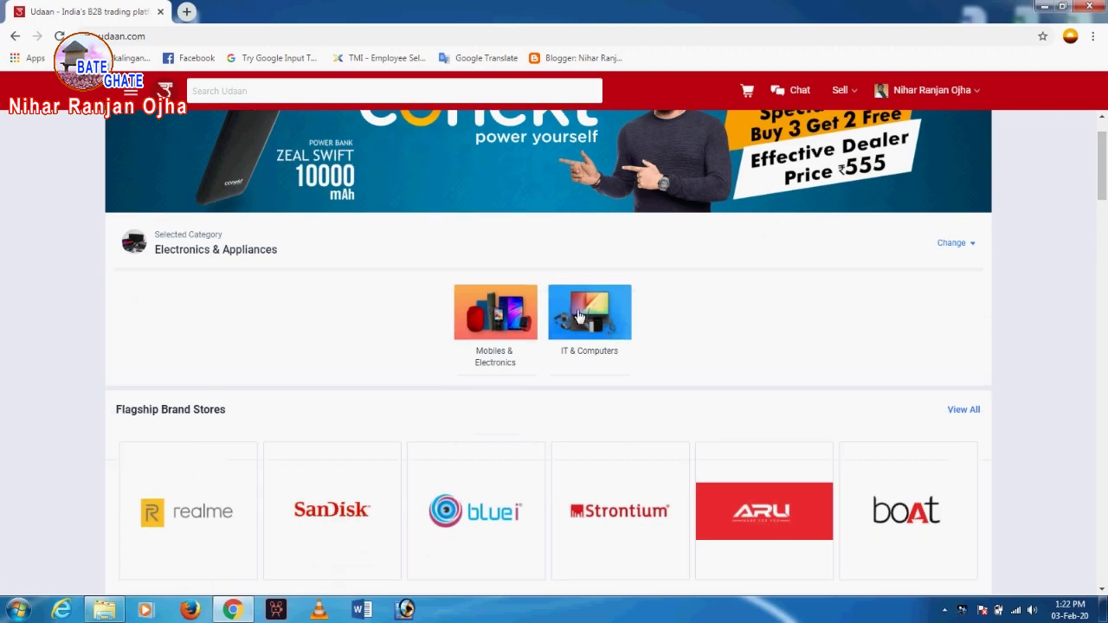
pyautogui.scroll(-1, 579, 315)
pyautogui.scroll(-3, 575, 316)
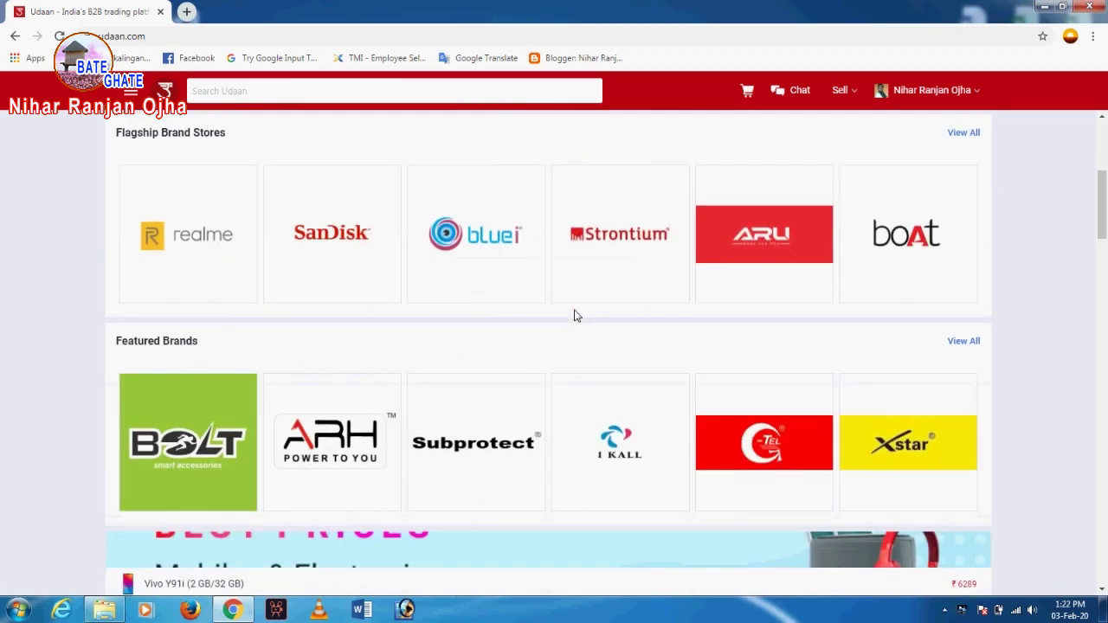
pyautogui.scroll(-4, 578, 316)
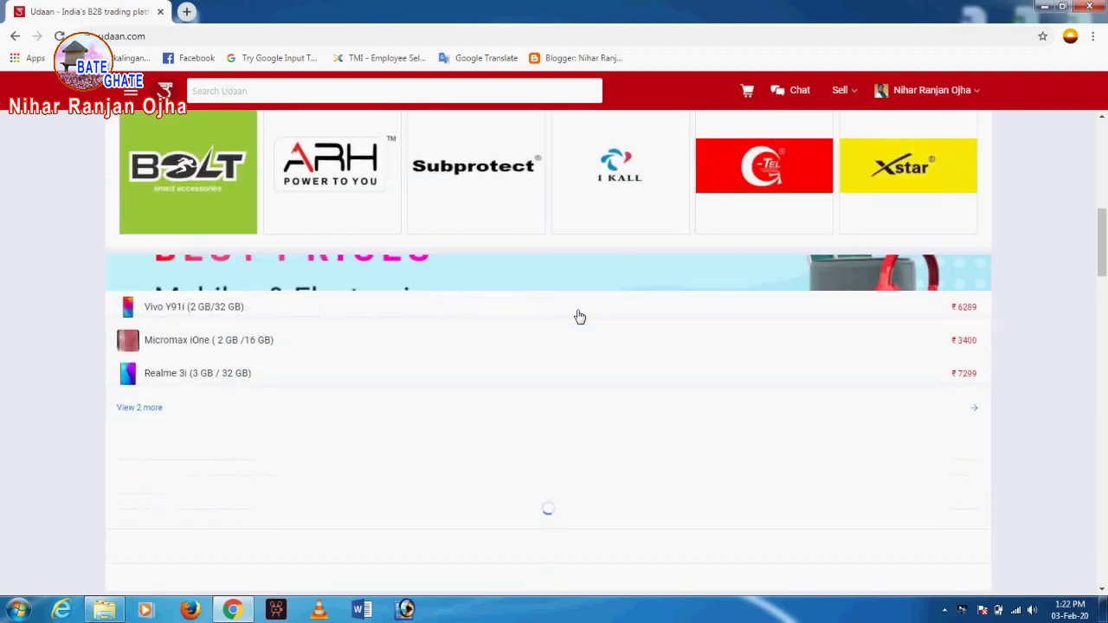
pyautogui.scroll(-1, 580, 317)
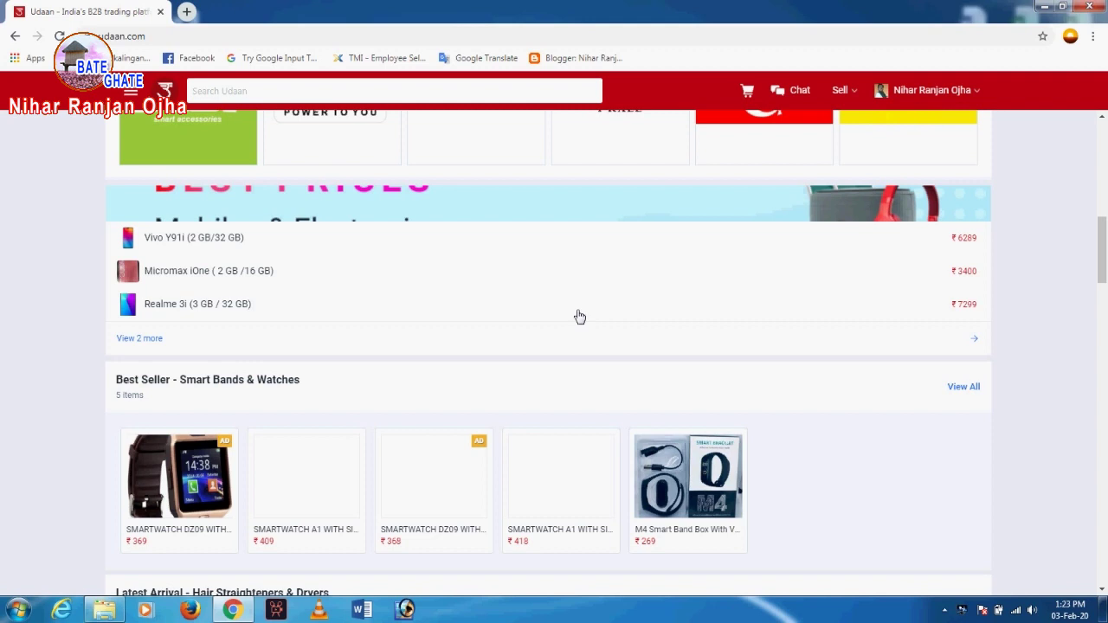
pyautogui.scroll(-3, 381, 363)
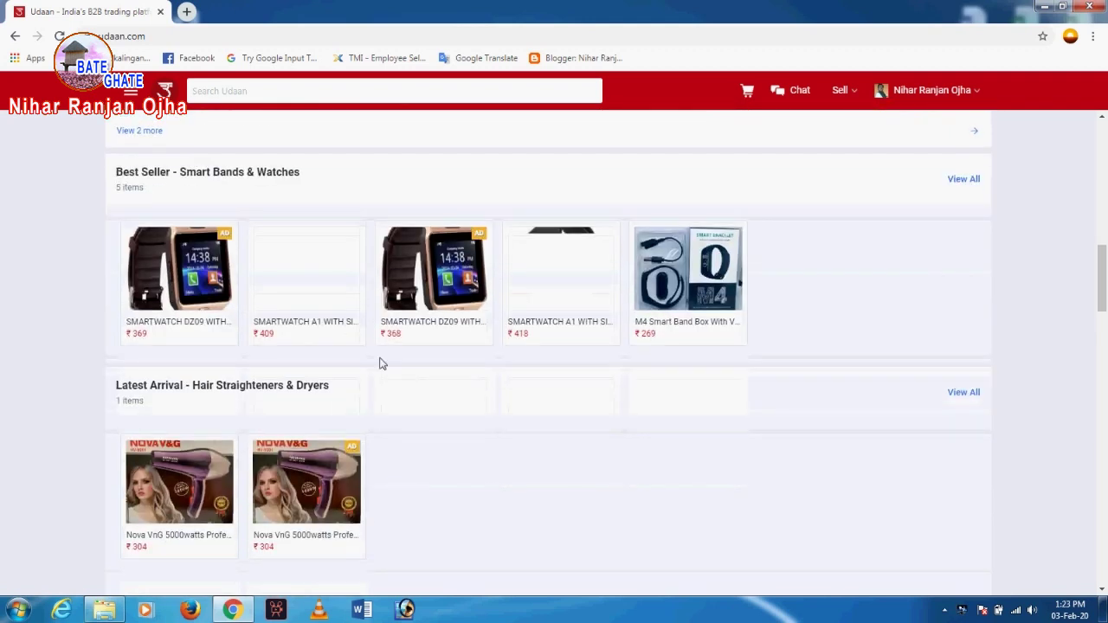